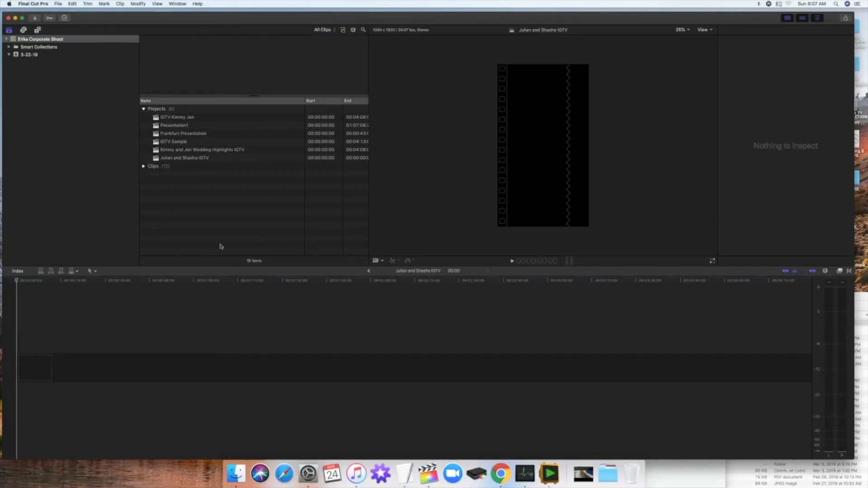
# Start a new project and name it 'Video for IGTV'.
pyautogui.click(61, 5)
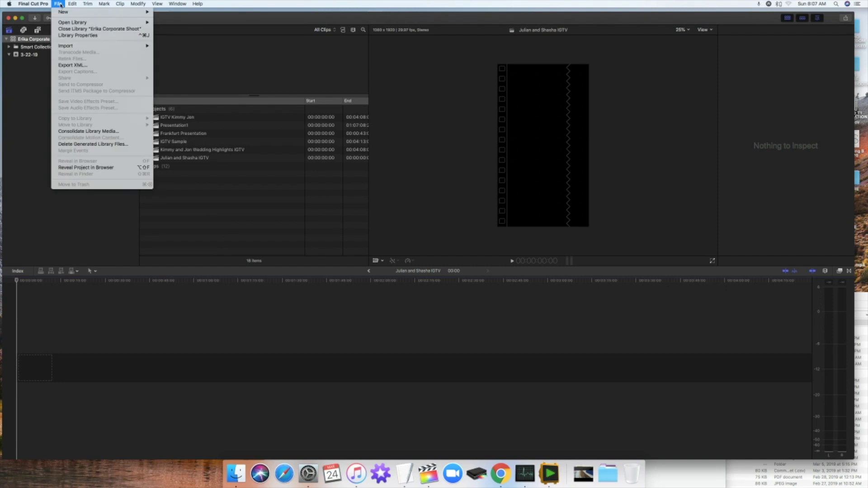
pyautogui.moveTo(64, 12)
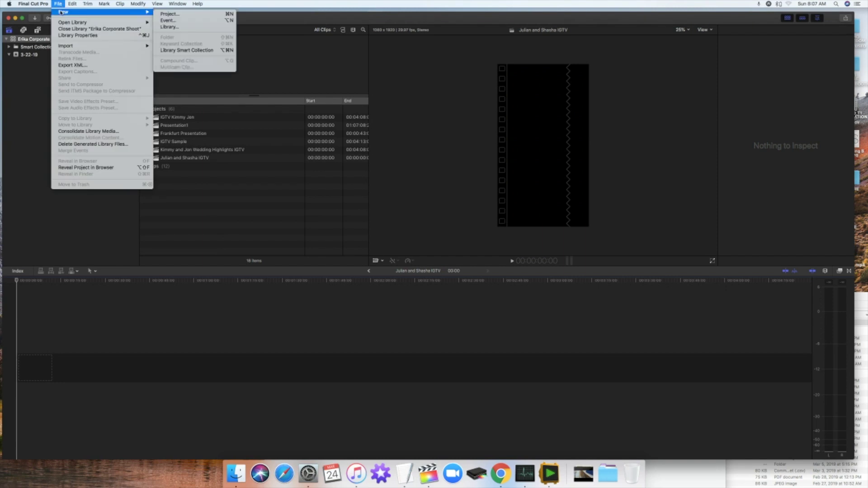
pyautogui.click(167, 14)
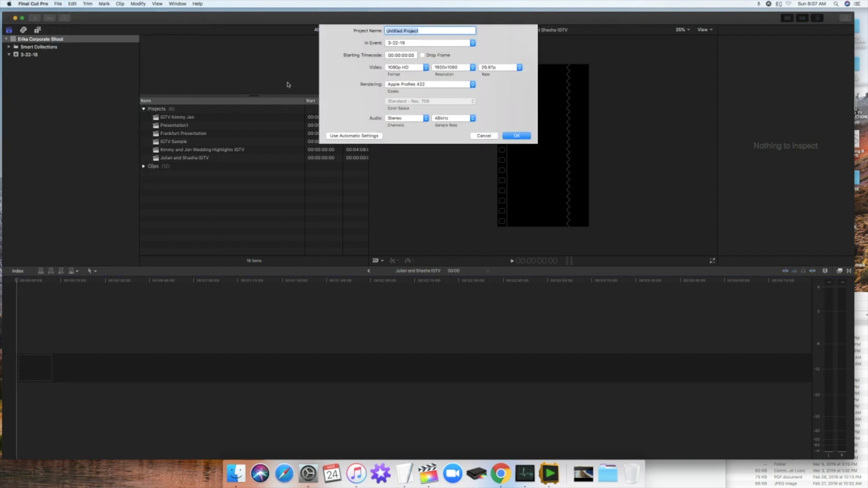
pyautogui.doubleClick(442, 29)
pyautogui.tripleClick(442, 30)
pyautogui.write('fa')
pyautogui.press('BackSpace')
pyautogui.press('BackSpace')
pyautogui.write('Video for IGTV')
# Give the project a custom 1080 × 1920 format at 29.97p and create it.
pyautogui.click(422, 68)
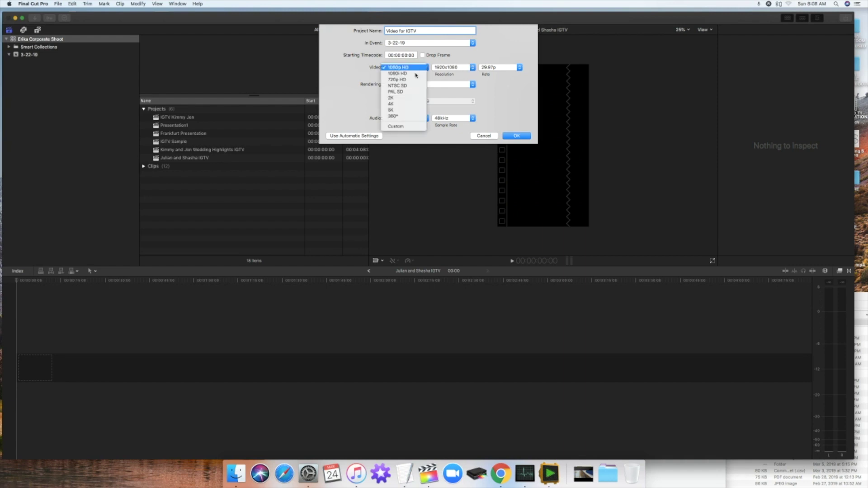
pyautogui.click(396, 126)
pyautogui.doubleClick(446, 67)
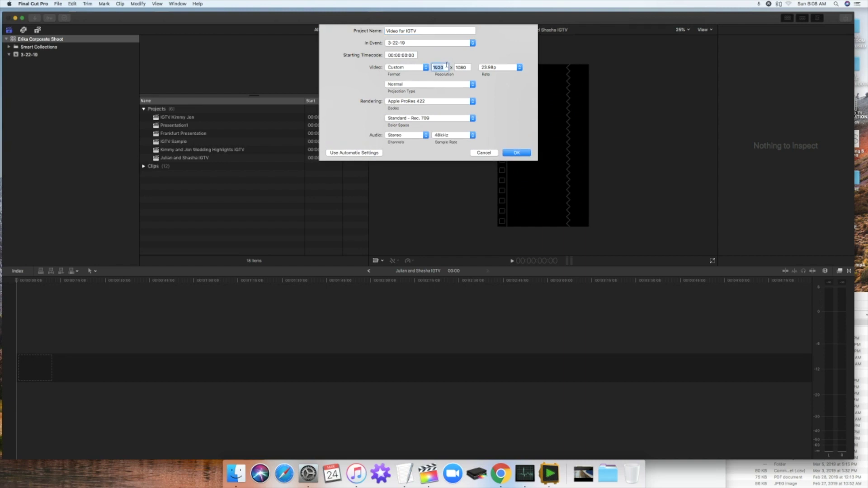
pyautogui.write('1080')
pyautogui.doubleClick(465, 67)
pyautogui.write('1920')
pyautogui.click(491, 68)
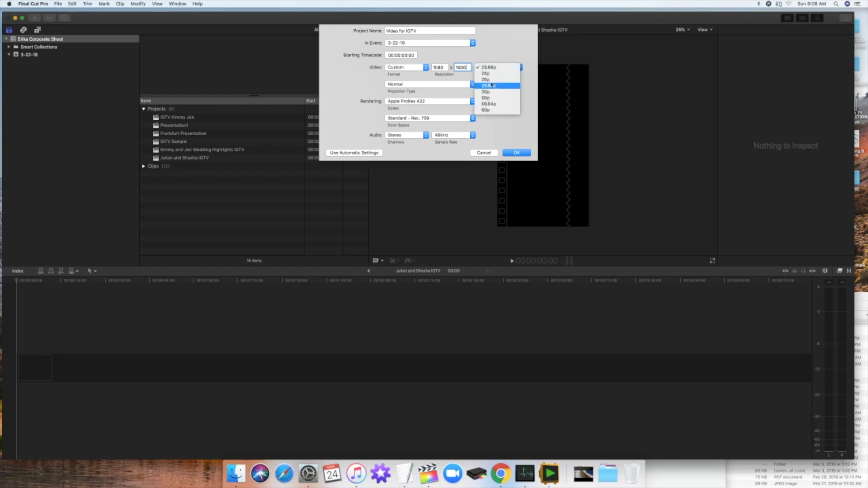
pyautogui.click(492, 86)
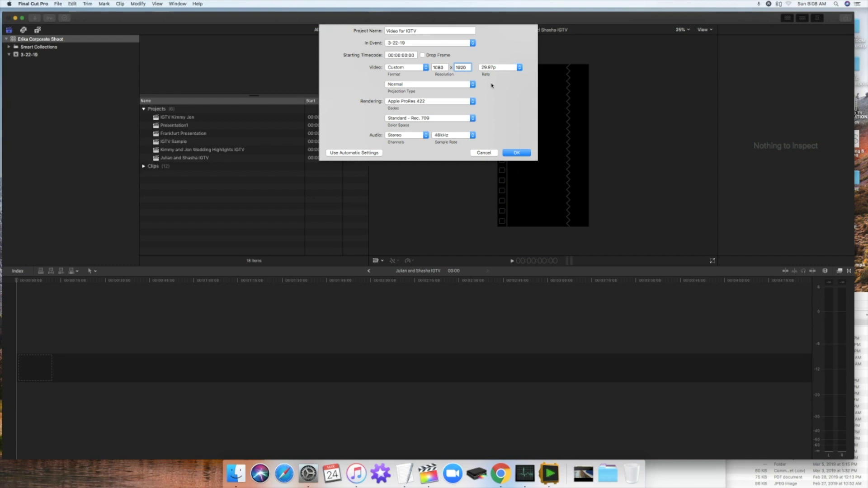
pyautogui.click(516, 153)
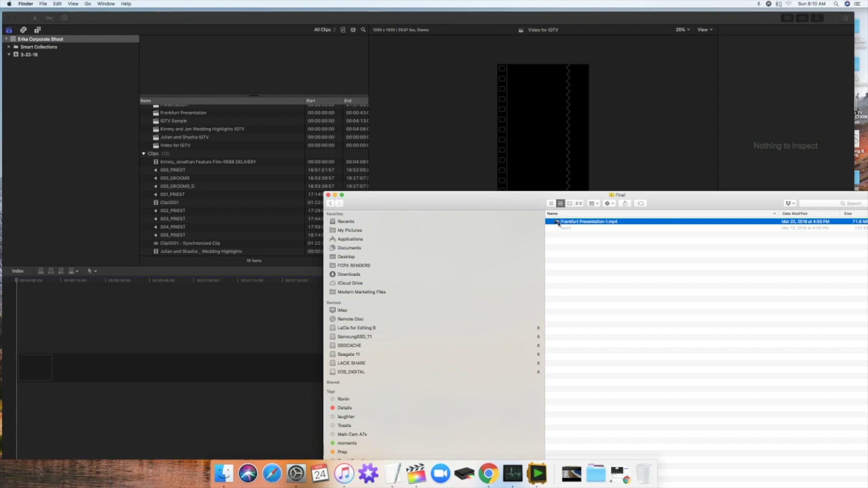
# Drag Frankfurt Presentation-1.mp4 from Finder into the Video for IGTV timeline.
pyautogui.moveTo(557, 224); pyautogui.dragTo(166, 339)
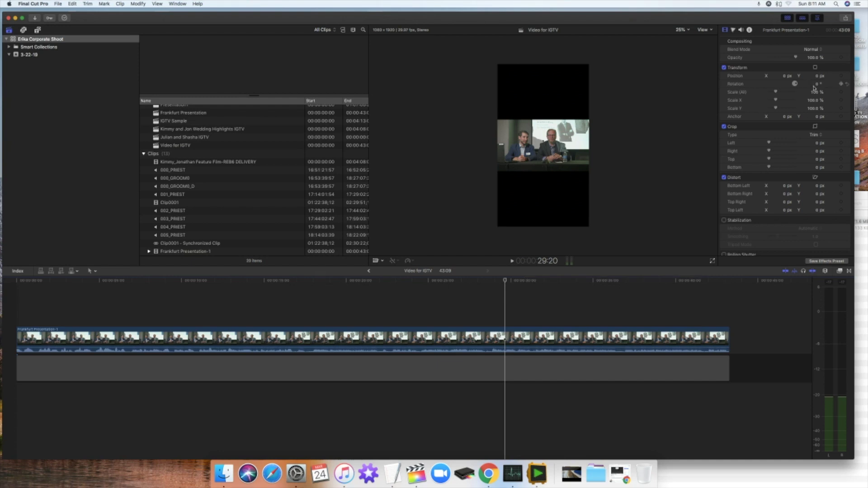
# Set the clip's Transform Rotation to 270° and stop playback.
pyautogui.click(817, 84)
pyautogui.write('270')
pyautogui.press('Return')
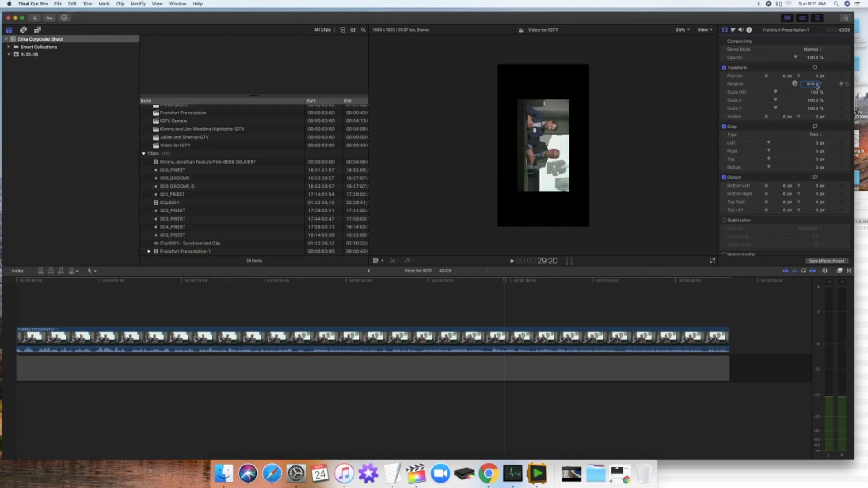
pyautogui.click(815, 85)
pyautogui.write('90')
pyautogui.press('Return')
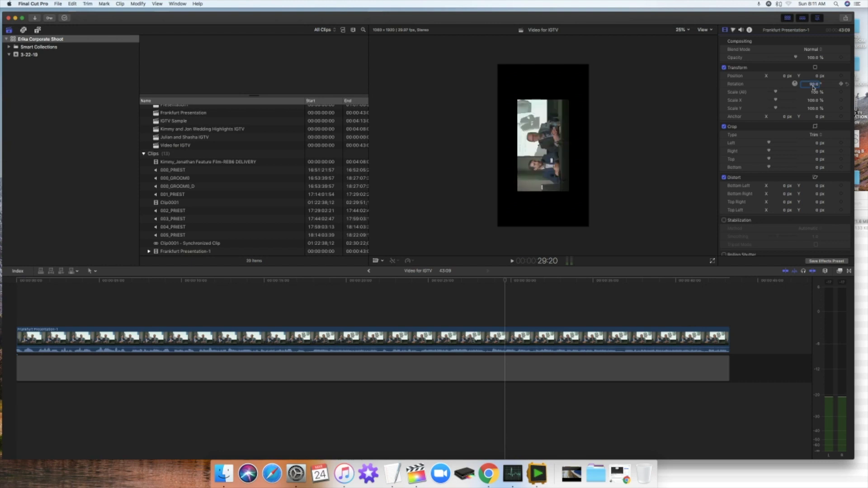
pyautogui.click(812, 84)
pyautogui.write('270')
pyautogui.press('Return')
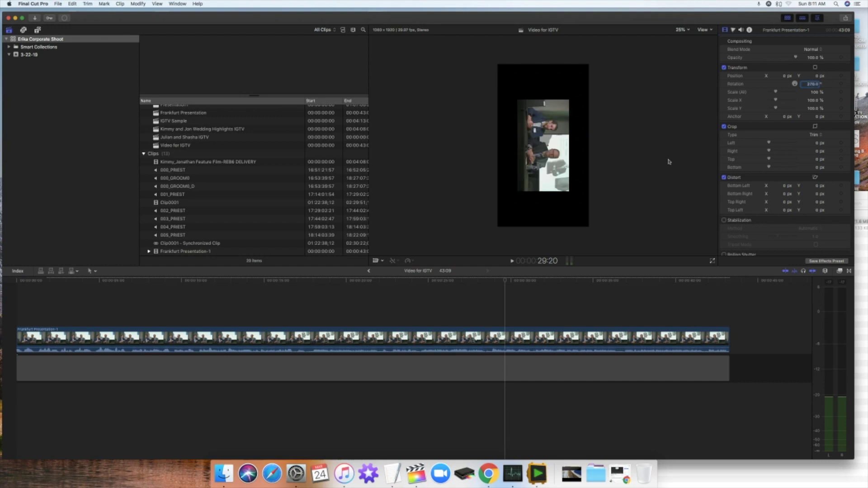
pyautogui.press('space')
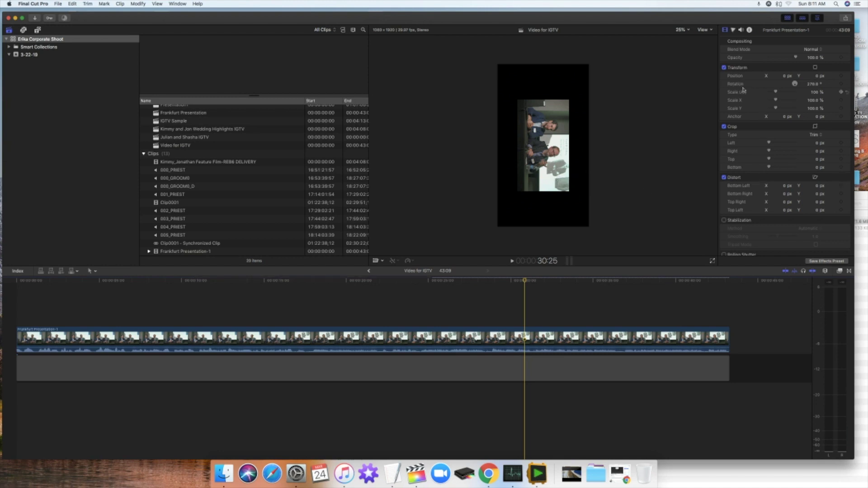
# Change the clip's Spatial Conform type from Fit to None so it fills the frame.
pyautogui.scroll(-5, 759, 153)
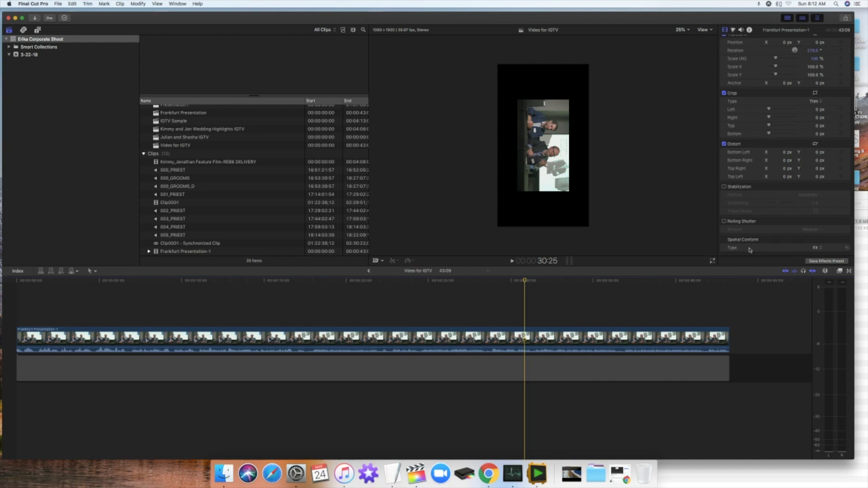
pyautogui.click(815, 248)
pyautogui.click(817, 260)
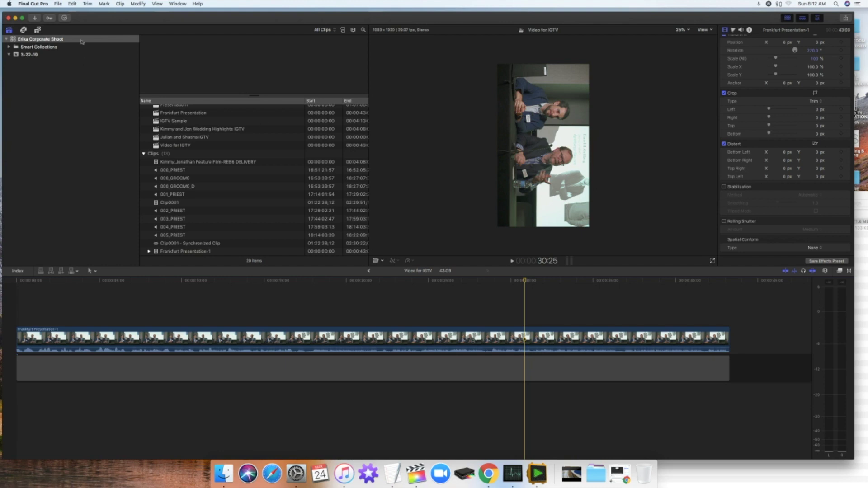
pyautogui.click(57, 5)
# Open the Master File (default) share dialog and move it toward the screen centre.
pyautogui.moveTo(73, 79)
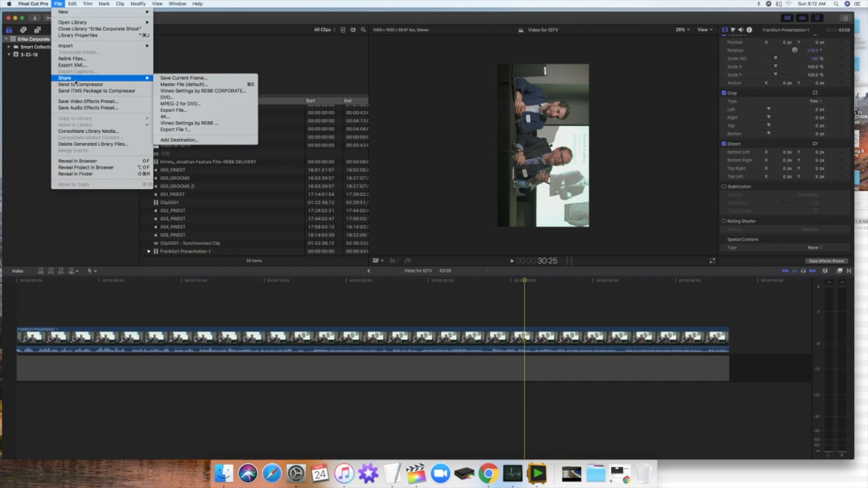
pyautogui.click(167, 84)
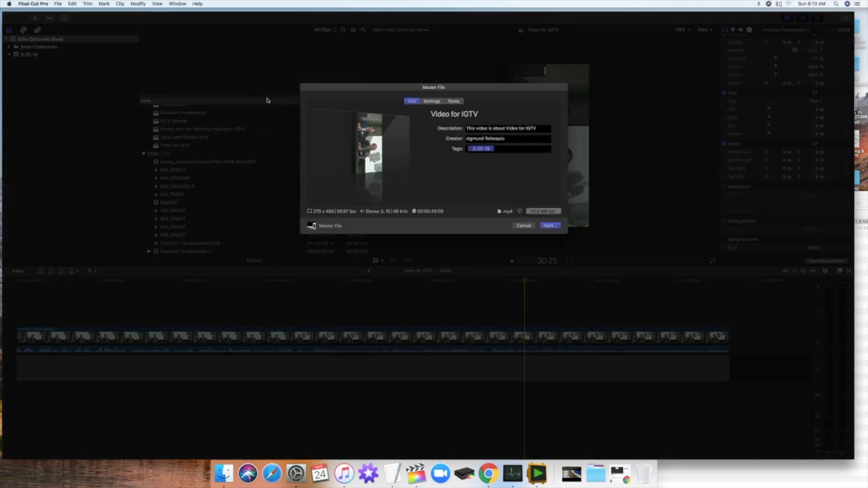
pyautogui.moveTo(345, 90); pyautogui.dragTo(279, 106)
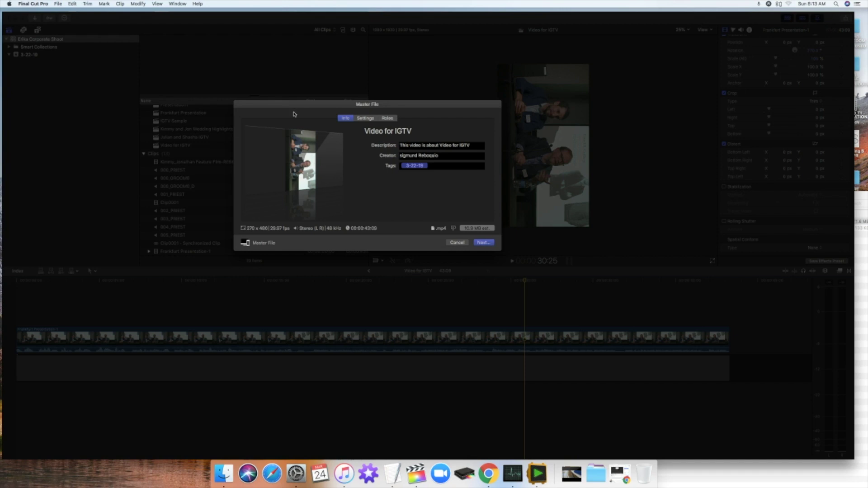
# In the export Settings tab, set the format to Computer.
pyautogui.click(365, 120)
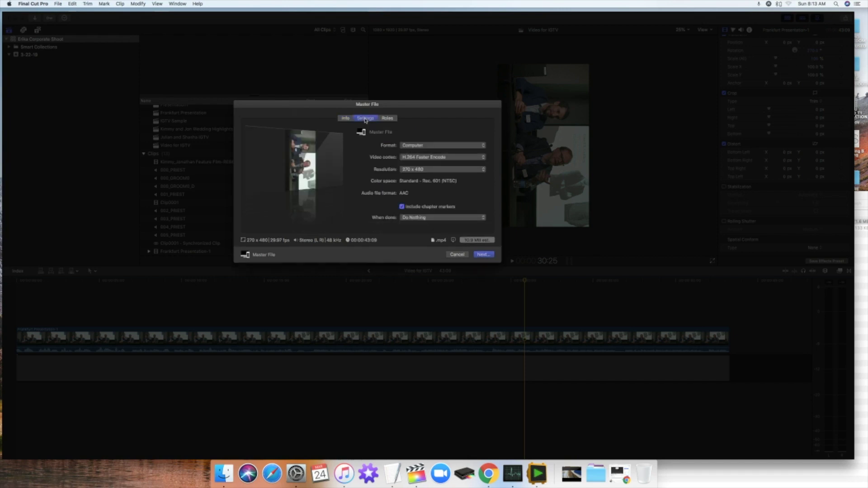
pyautogui.click(417, 146)
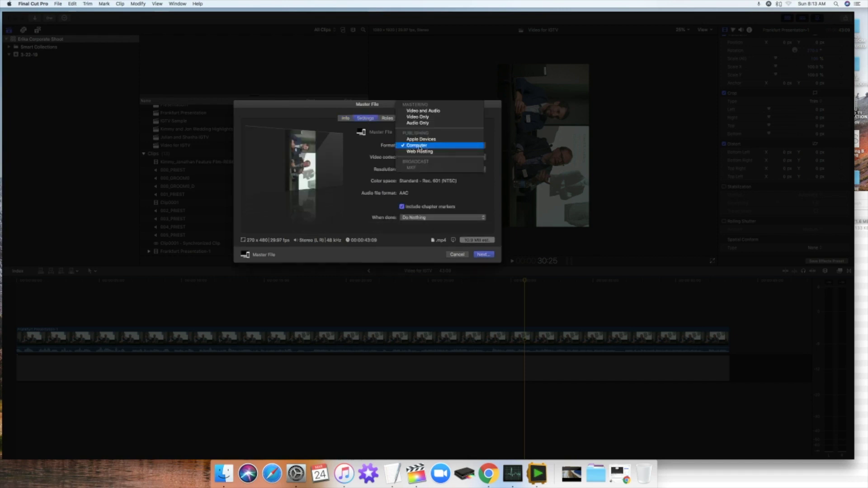
pyautogui.click(415, 112)
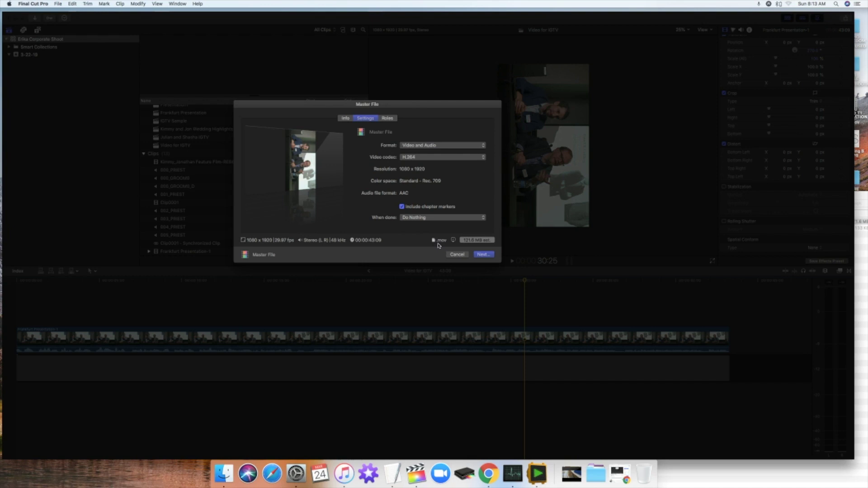
pyautogui.click(425, 145)
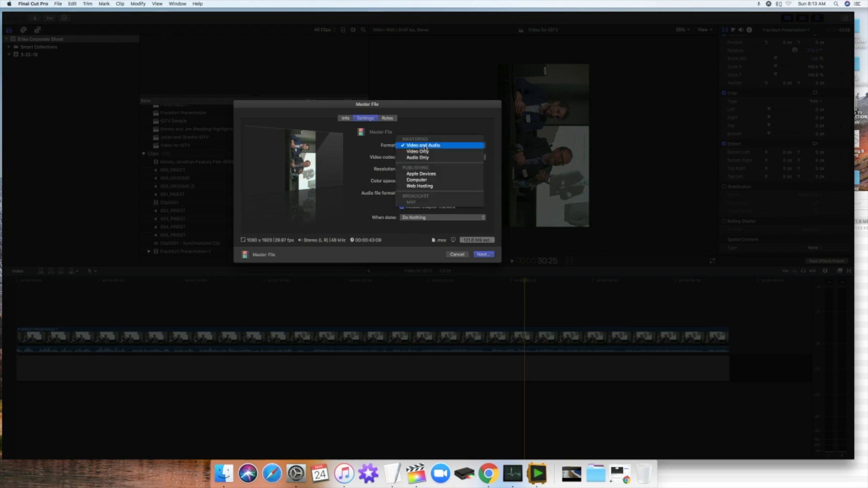
pyautogui.click(415, 180)
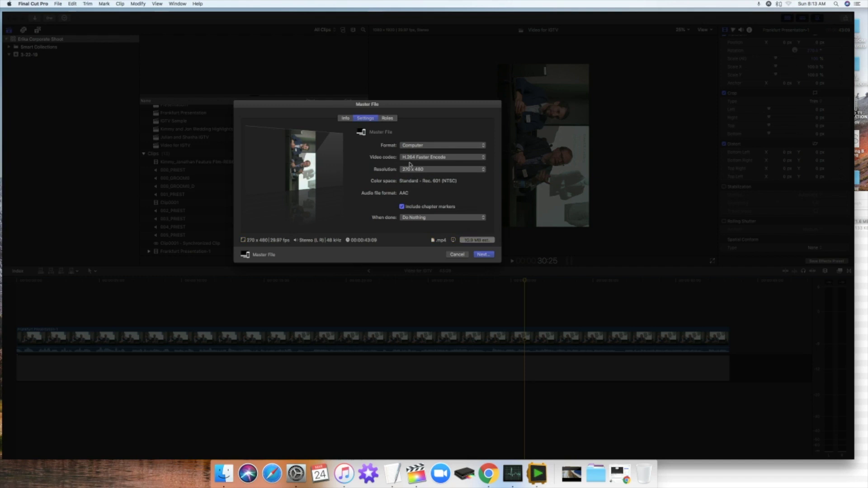
# Choose H.264 Better Quality as the video codec and 1080 × 1920 resolution.
pyautogui.click(410, 158)
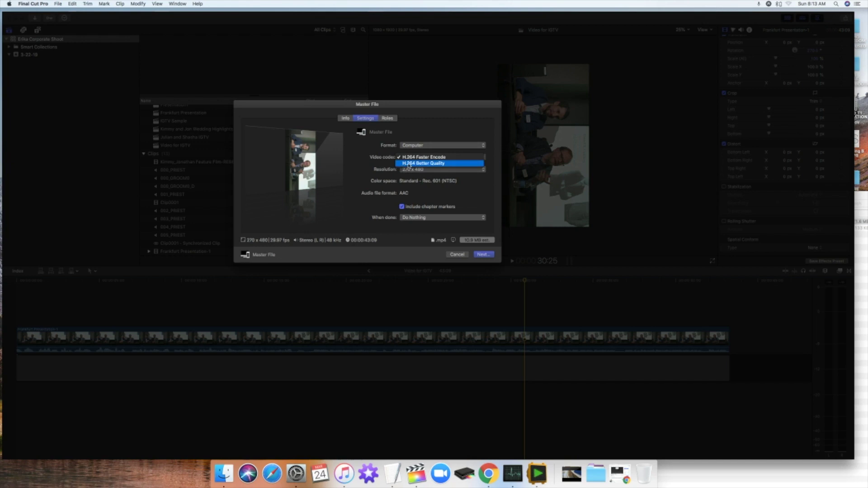
pyautogui.click(412, 164)
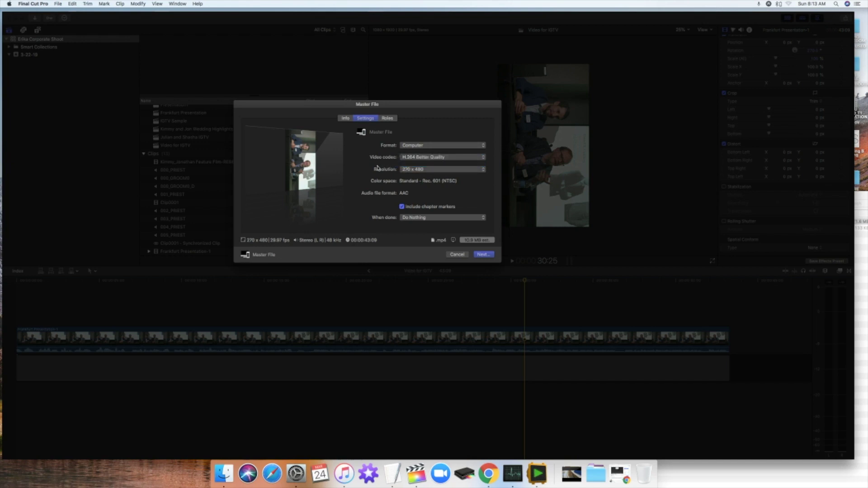
pyautogui.click(412, 170)
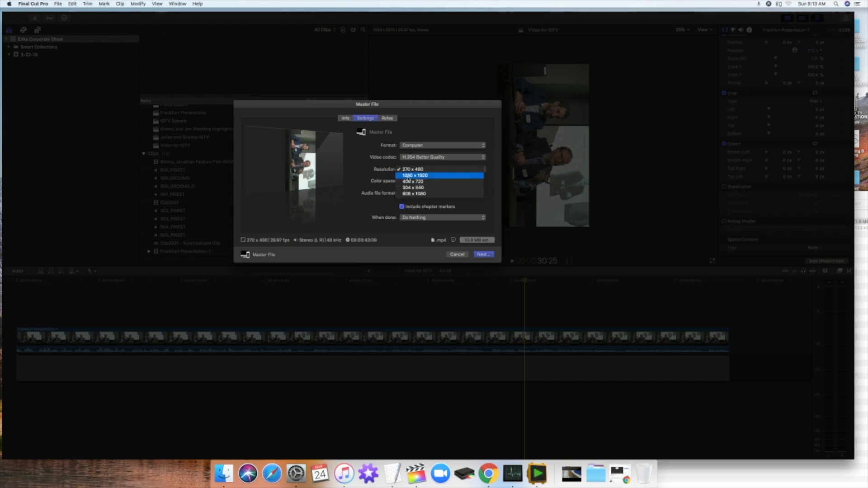
pyautogui.click(412, 176)
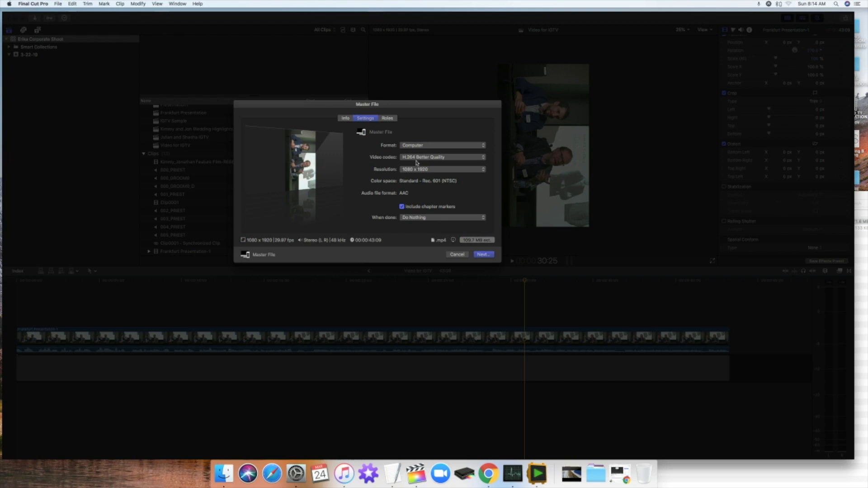
pyautogui.click(418, 158)
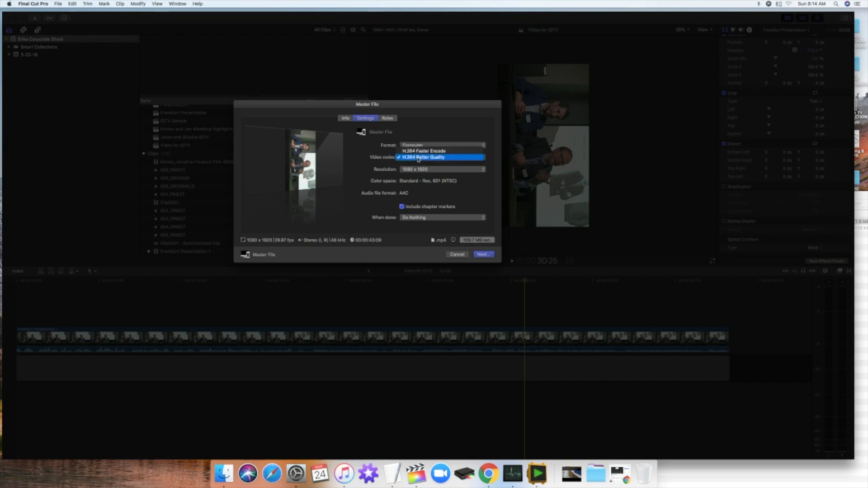
pyautogui.click(389, 163)
pyautogui.click(415, 158)
pyautogui.click(376, 166)
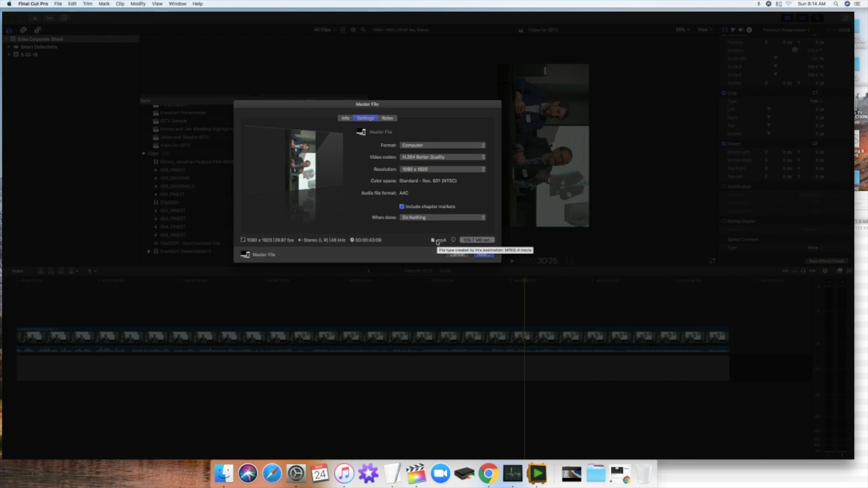
# Save the master file as 'Video for IGTV' to the Desktop.
pyautogui.click(482, 255)
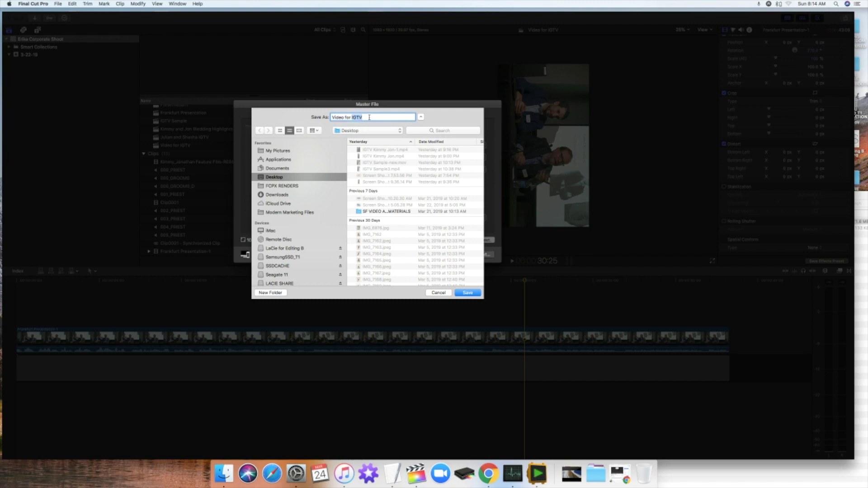
pyautogui.click(371, 118)
pyautogui.click(470, 294)
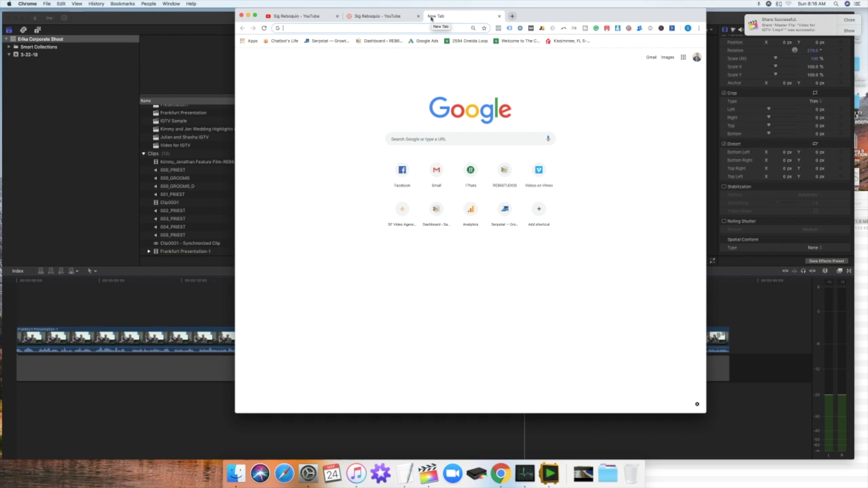
# Load Instagram in Chrome and go to the profile's IGTV videos.
pyautogui.write('instagram.com')
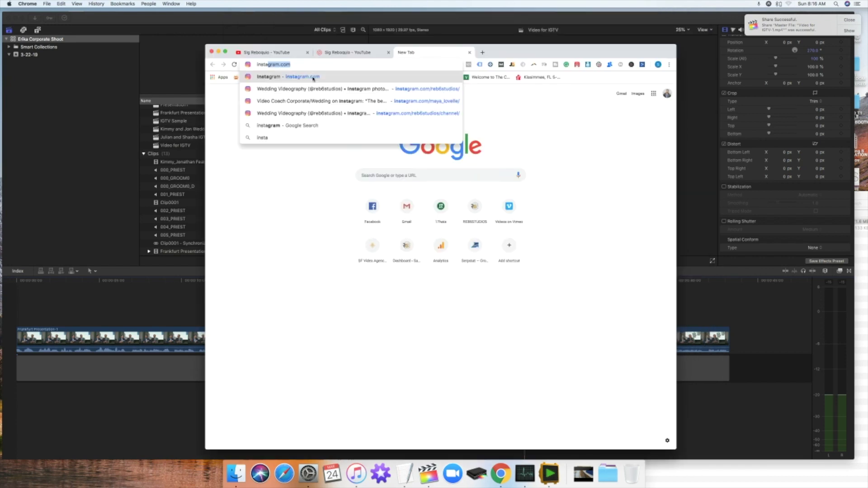
pyautogui.press('Return')
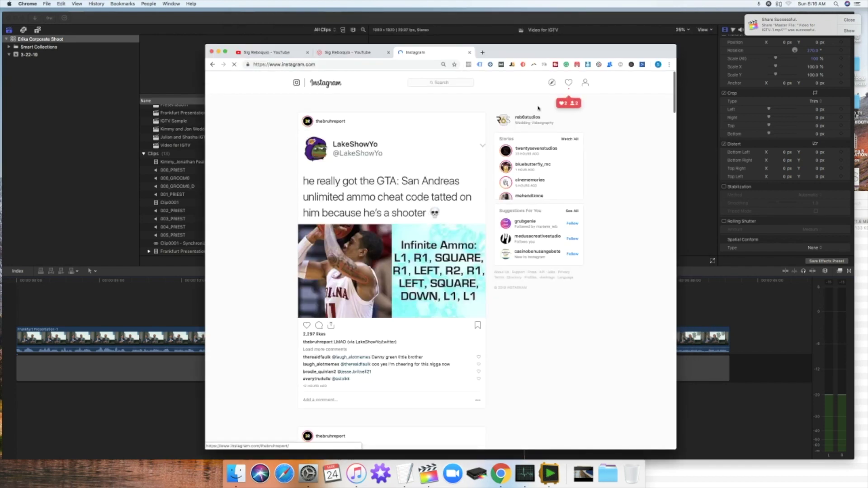
pyautogui.click(569, 83)
pyautogui.click(569, 84)
pyautogui.click(585, 83)
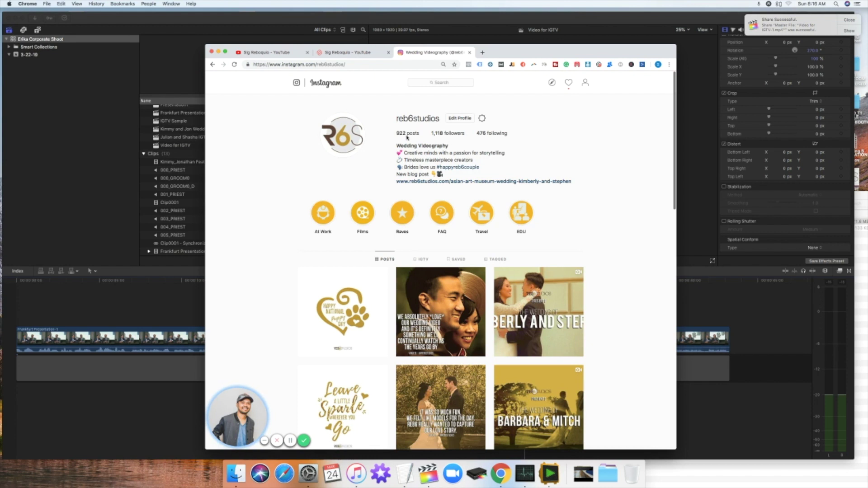
pyautogui.moveTo(383, 48); pyautogui.dragTo(383, 20)
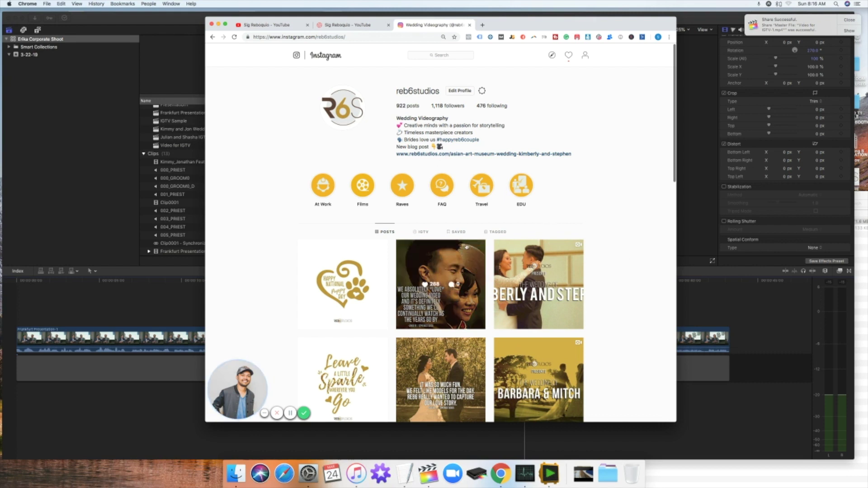
pyautogui.click(424, 233)
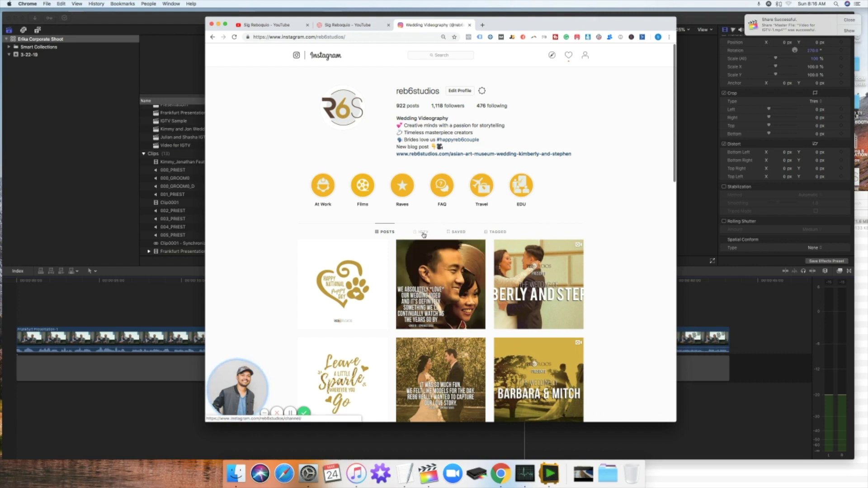
pyautogui.scroll(-3, 423, 231)
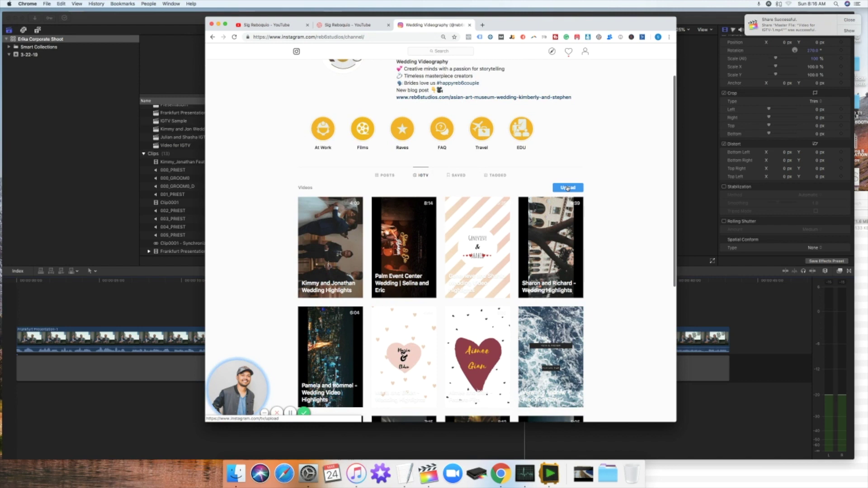
# Upload Video for IGTV-1.mp4 from the Desktop as a new IGTV video.
pyautogui.click(568, 188)
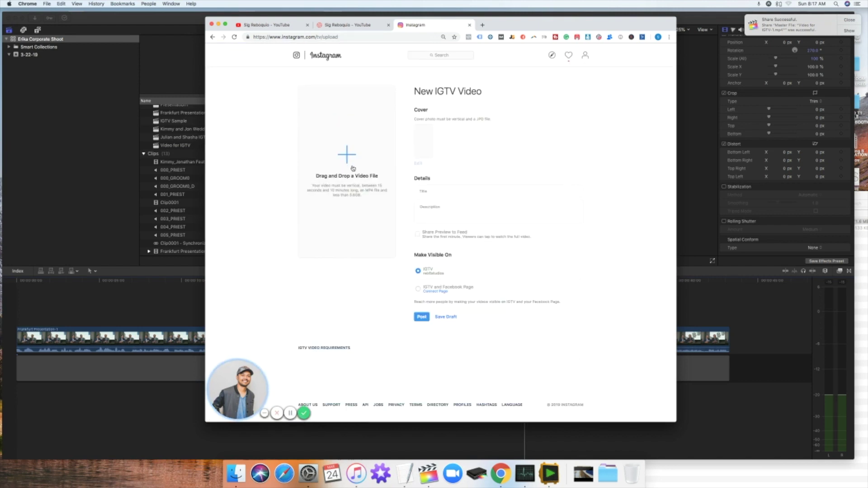
pyautogui.click(353, 168)
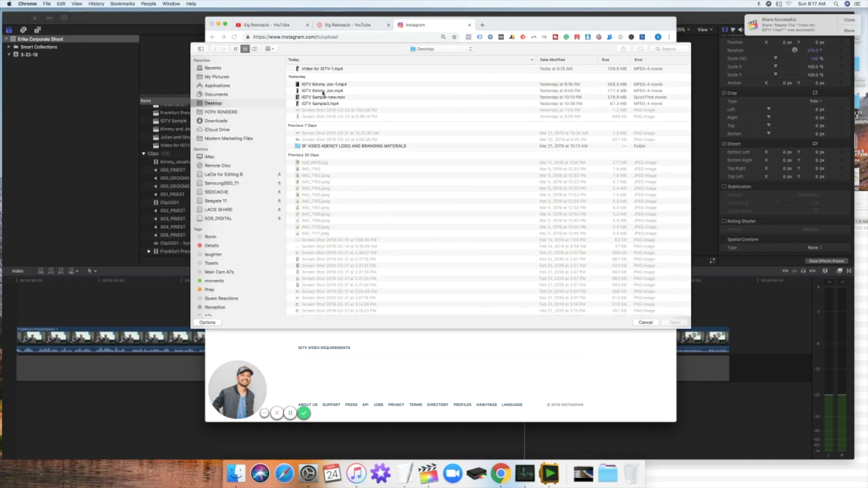
pyautogui.click(312, 70)
pyautogui.click(675, 322)
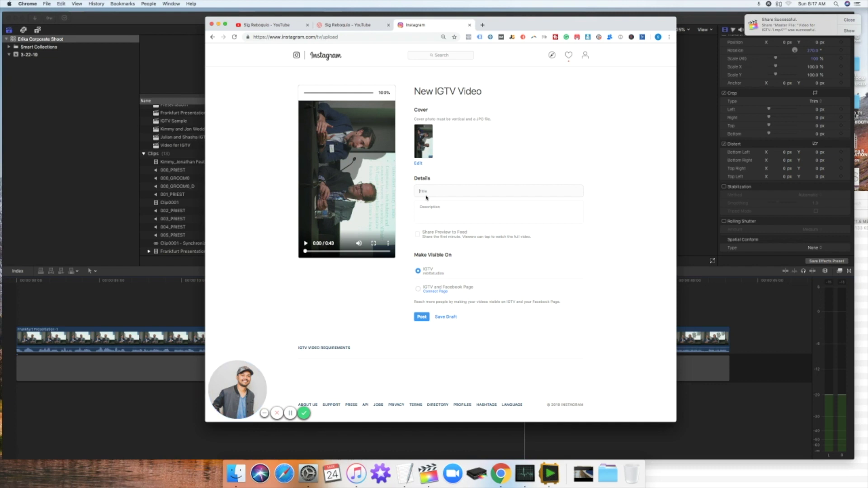
# Enter 'Corporate Work - Sample' as the video title, then move to the Description box.
pyautogui.write('porate Work - ')
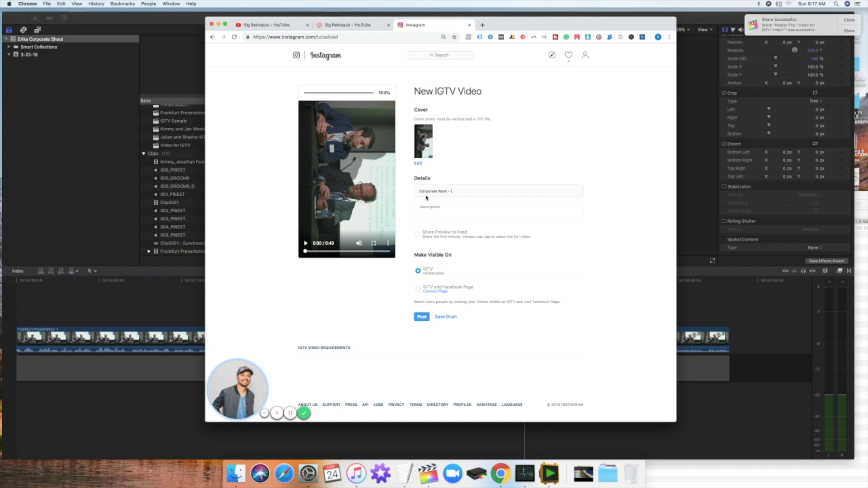
pyautogui.write('Sample')
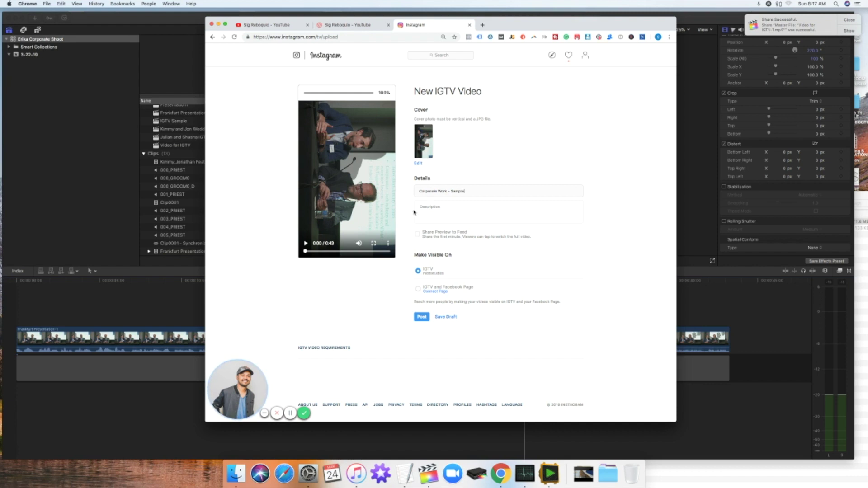
pyautogui.click(437, 213)
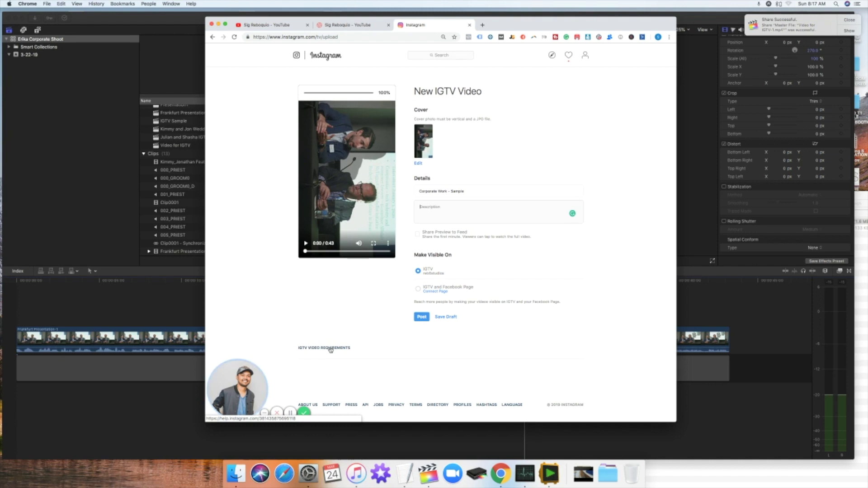
pyautogui.moveTo(355, 243)
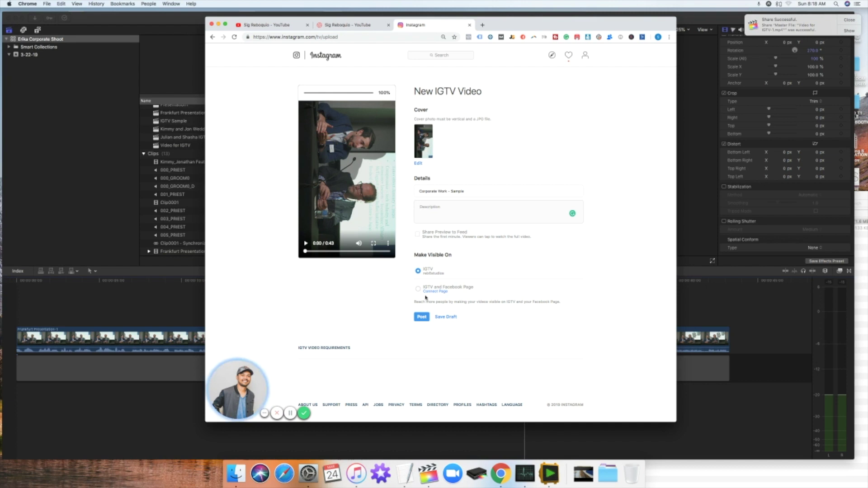
# Post 'Corporate Work - Sample' and check it appears on the profile's IGTV video grid.
pyautogui.click(421, 318)
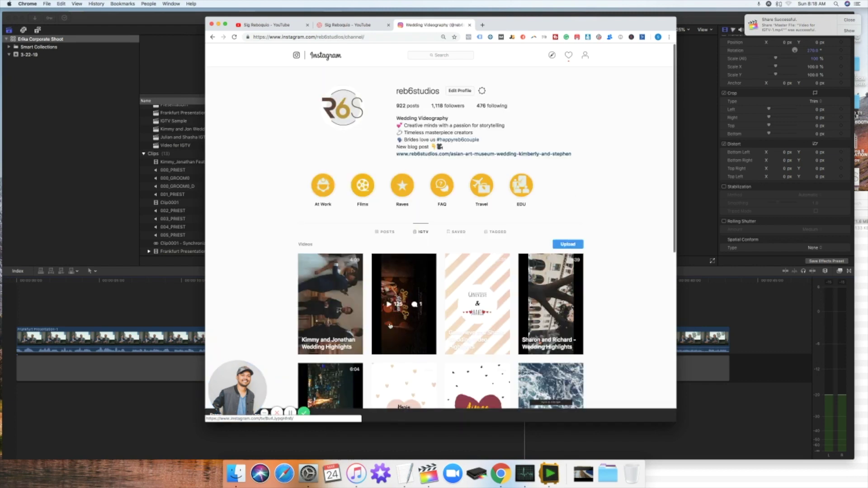
pyautogui.scroll(-5, 361, 328)
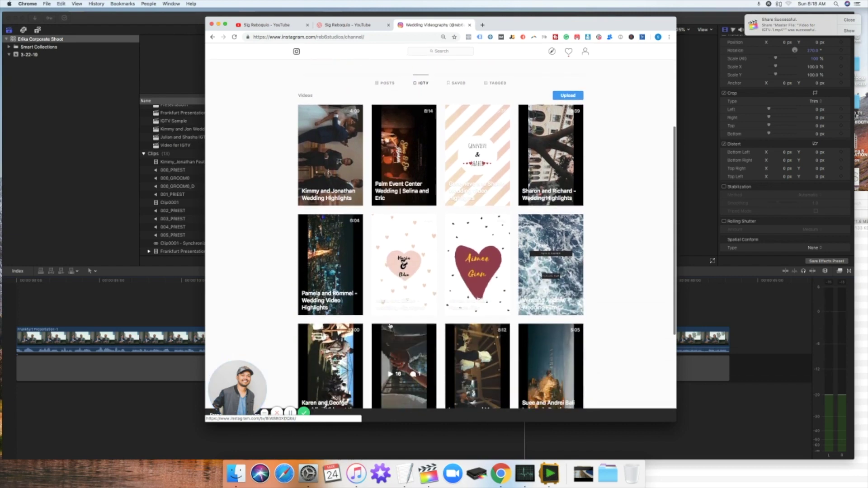